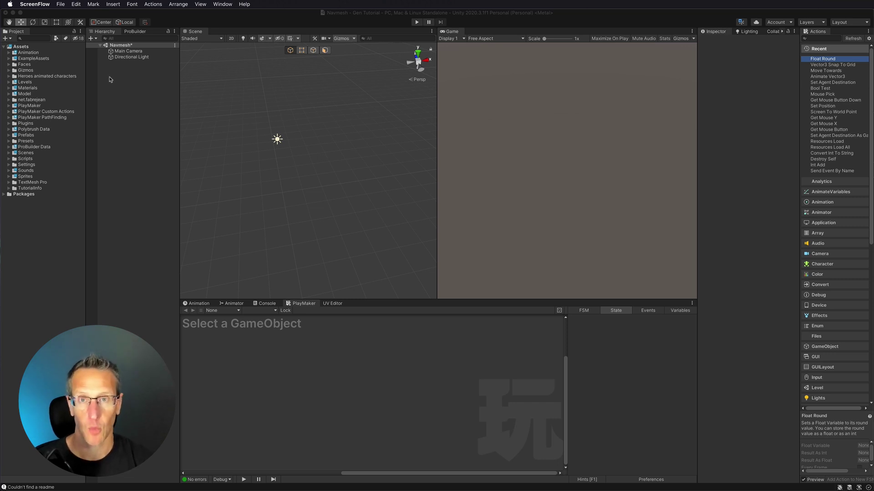
# - Add a Plane 3D object to the Navmesh scene from the Hierarchy
pyautogui.rightClick(115, 77)
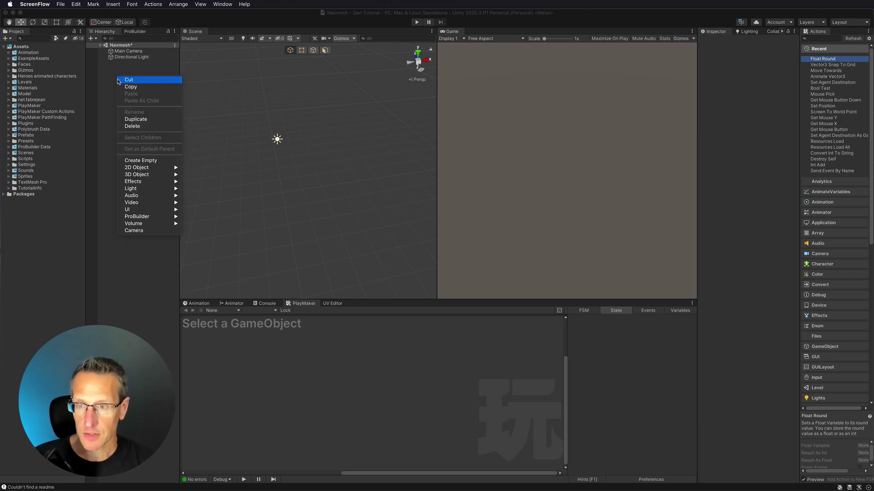
pyautogui.moveTo(140, 175)
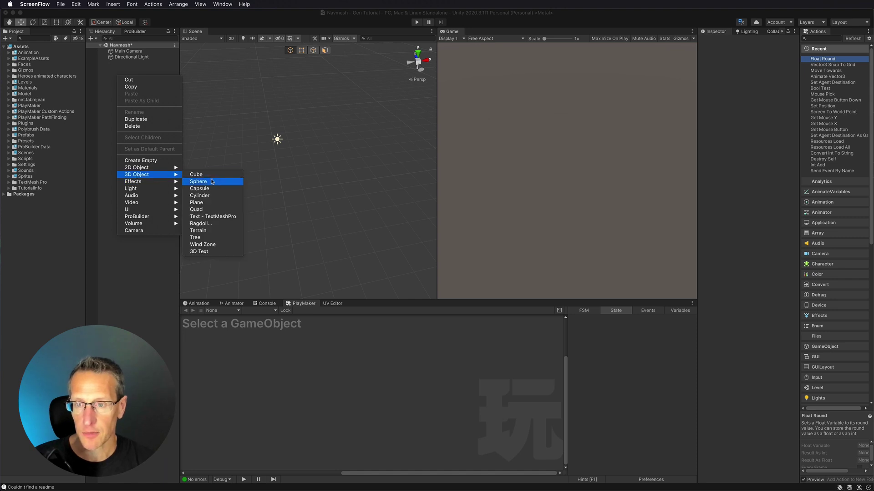
pyautogui.click(200, 203)
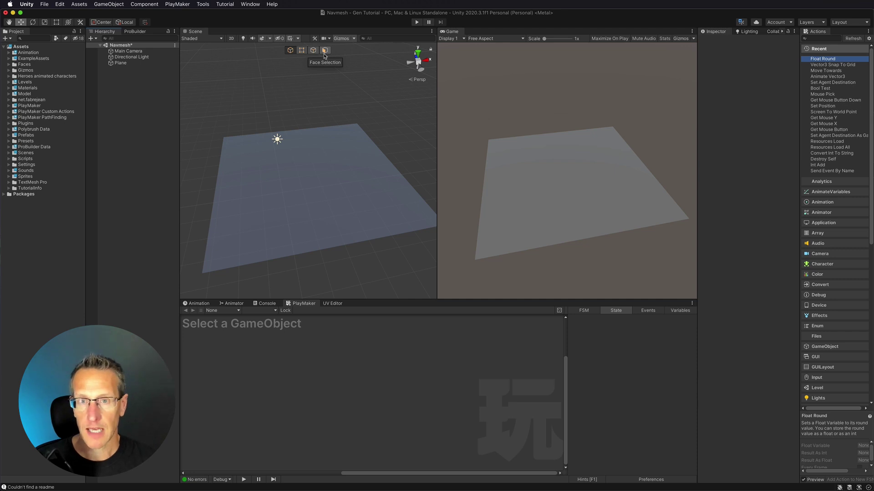
# - Enable face selection, show the ProBuilder tools panel, and switch the Scene view to Top
pyautogui.click(325, 51)
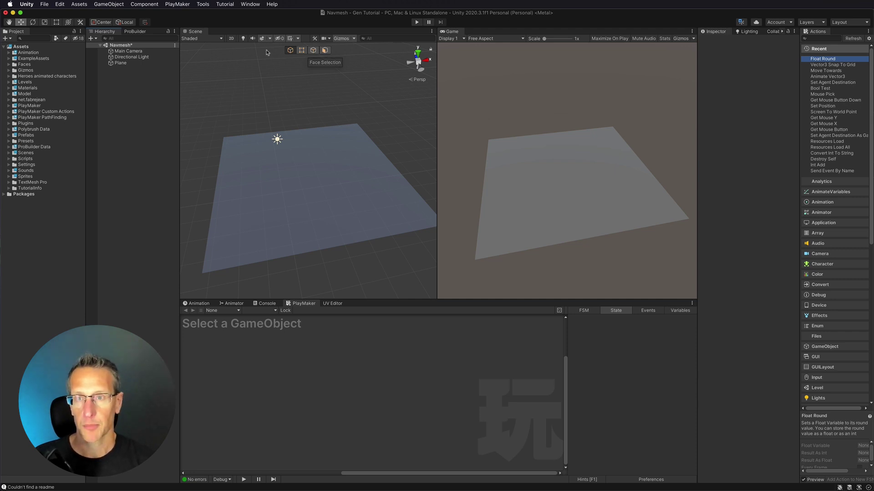
pyautogui.click(205, 3)
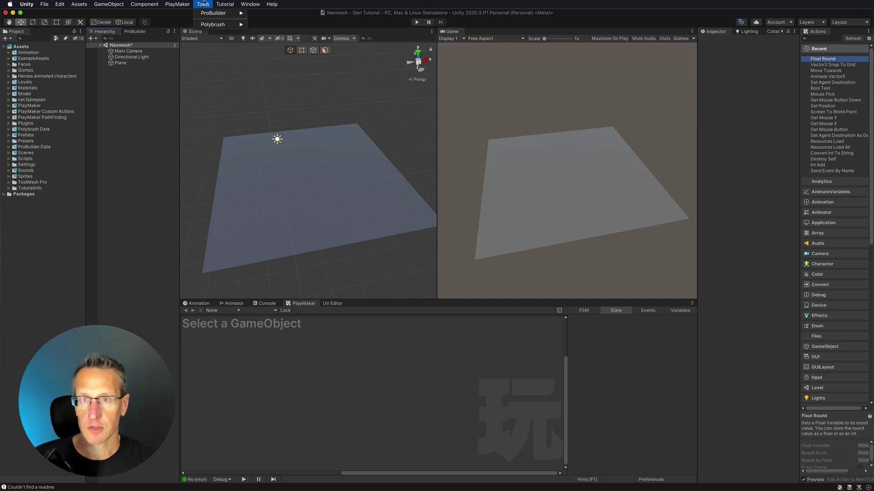
pyautogui.moveTo(207, 14)
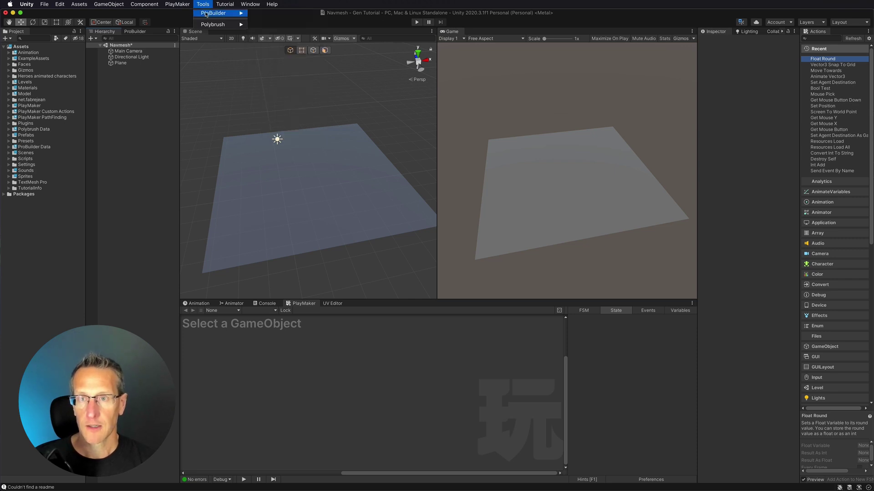
pyautogui.moveTo(177, 4)
pyautogui.click(138, 35)
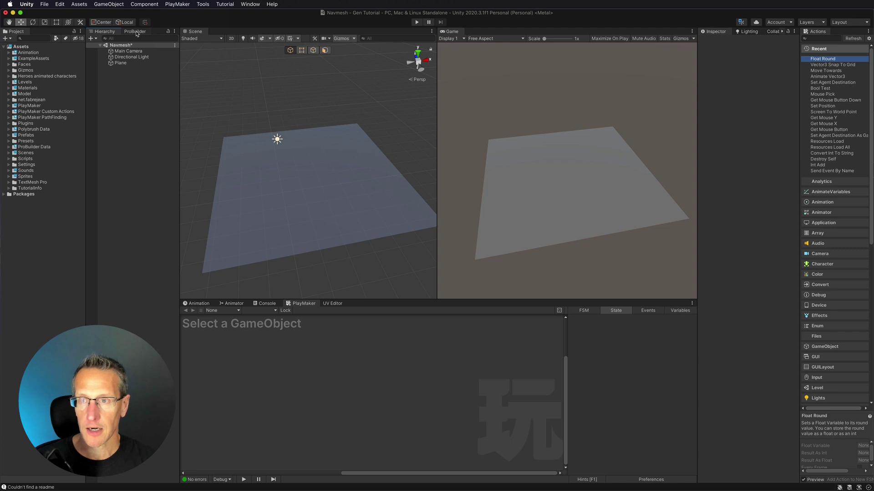
pyautogui.click(137, 31)
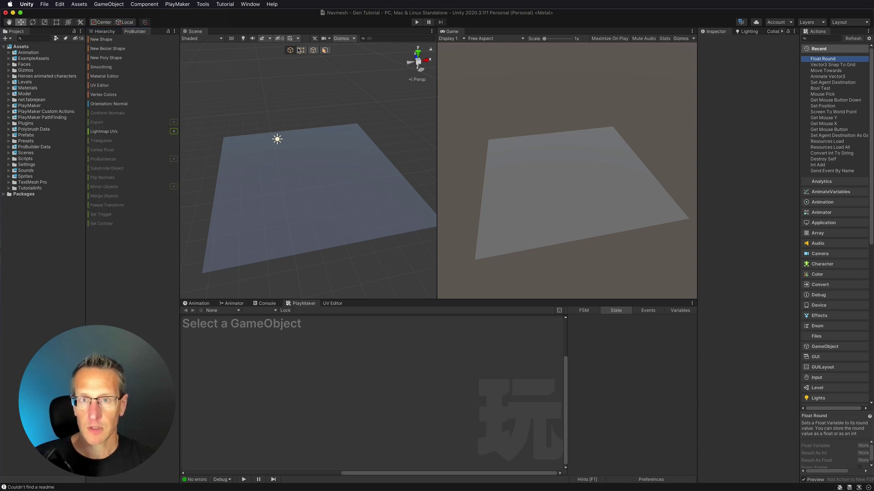
pyautogui.click(418, 53)
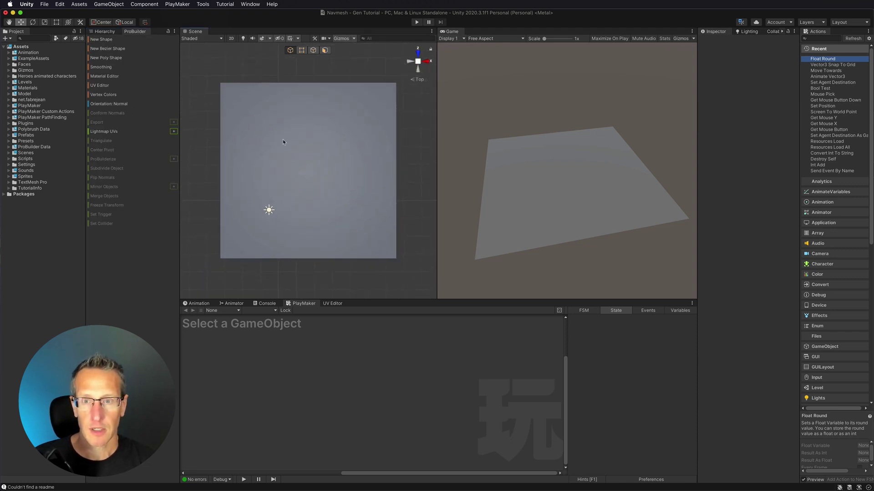
# - Draw a four-point zigzag poly shape outline on the plane
pyautogui.click(103, 59)
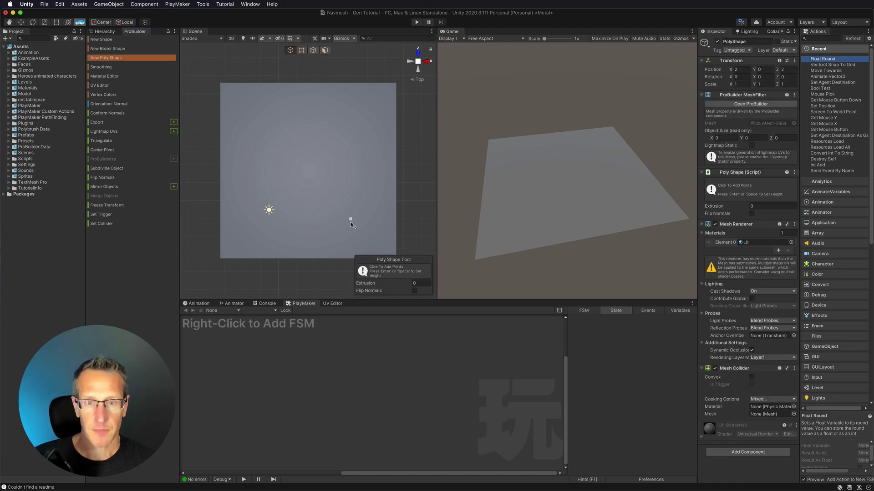
pyautogui.click(371, 195)
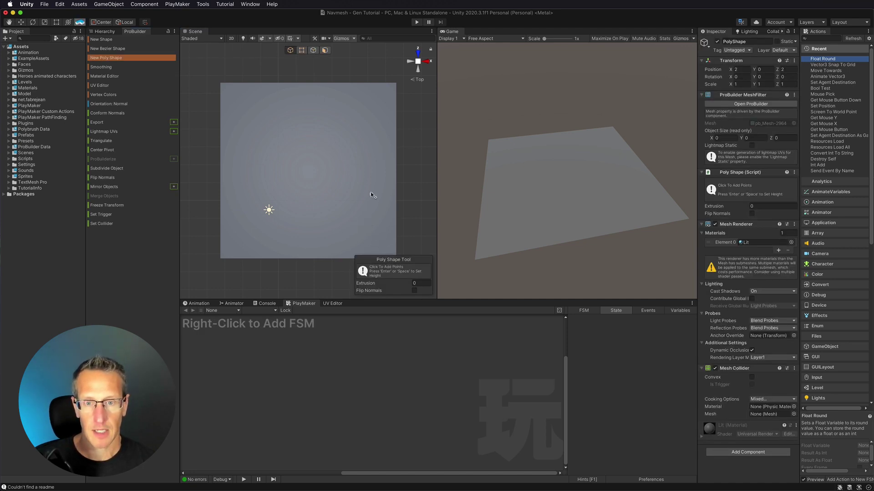
pyautogui.click(359, 179)
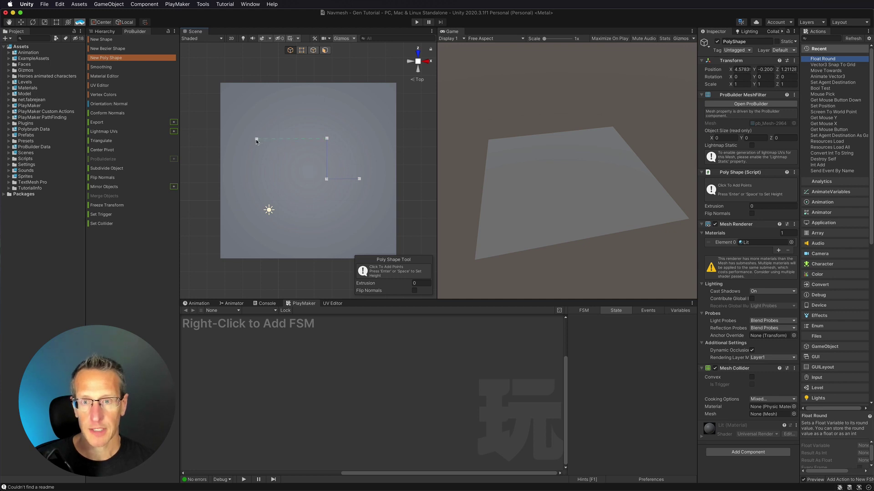
pyautogui.click(257, 147)
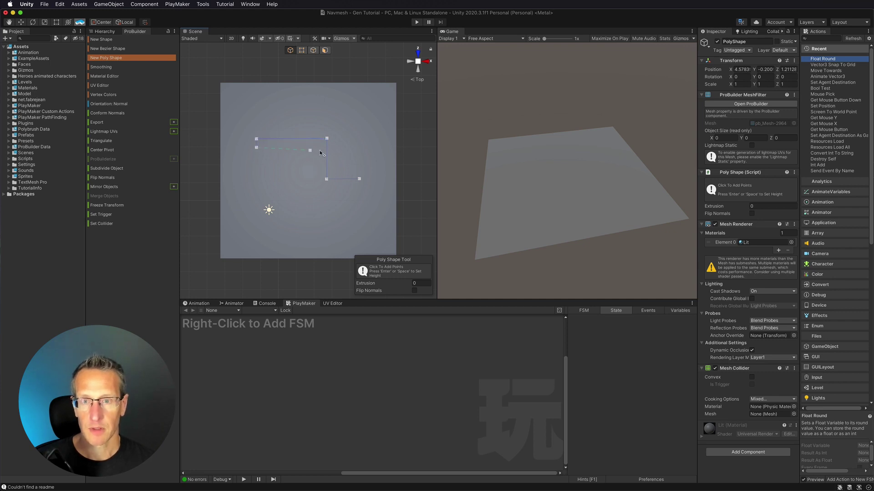
pyautogui.click(360, 187)
pyautogui.press('Return')
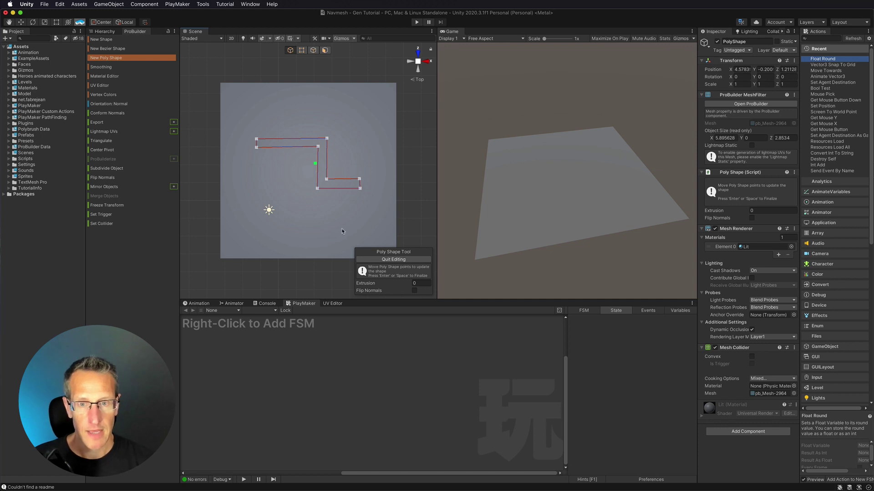
# - Exit poly shape editing and set the shape's Extrusion to 1
pyautogui.click(391, 259)
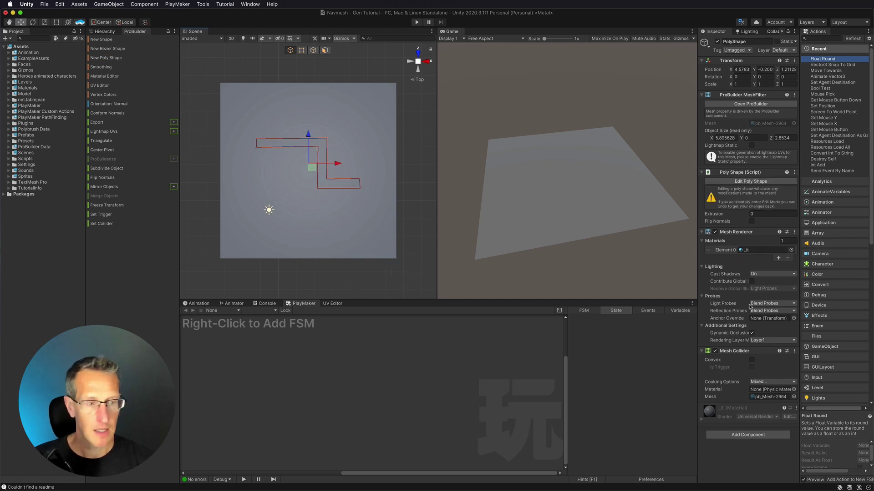
pyautogui.click(754, 215)
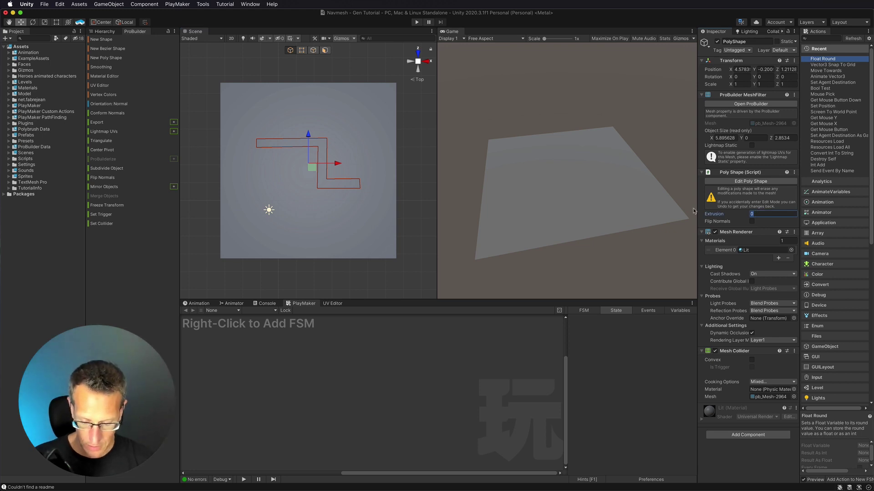
pyautogui.write('1')
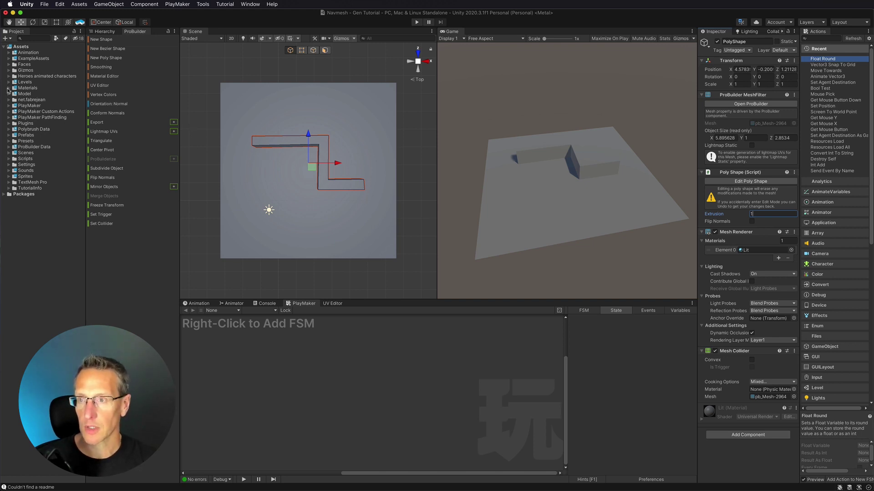
pyautogui.click(8, 88)
# - Create a Wall_Mat material in Materials and apply it to the zigzag walls
pyautogui.rightClick(12, 88)
pyautogui.moveTo(45, 92)
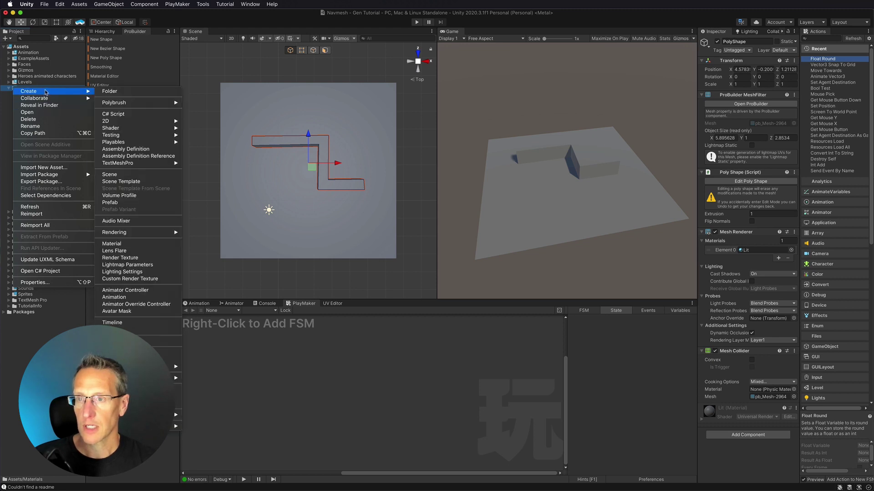
pyautogui.click(112, 245)
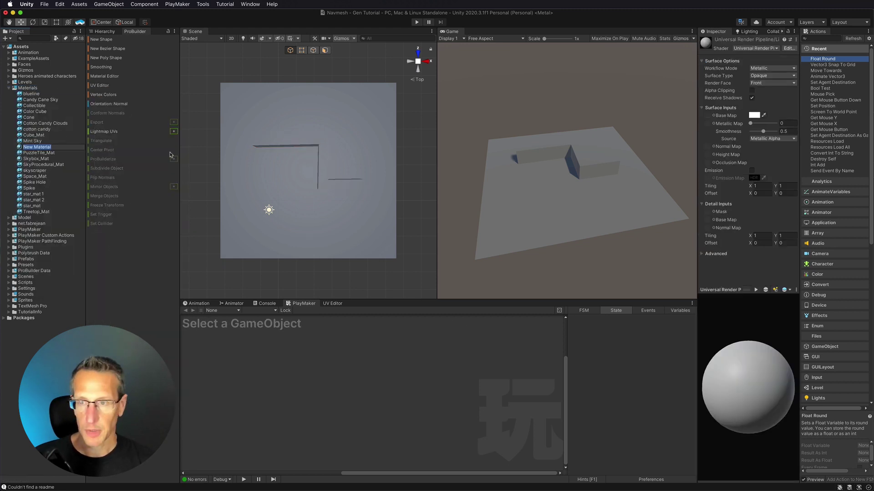
pyautogui.write('Wall_M')
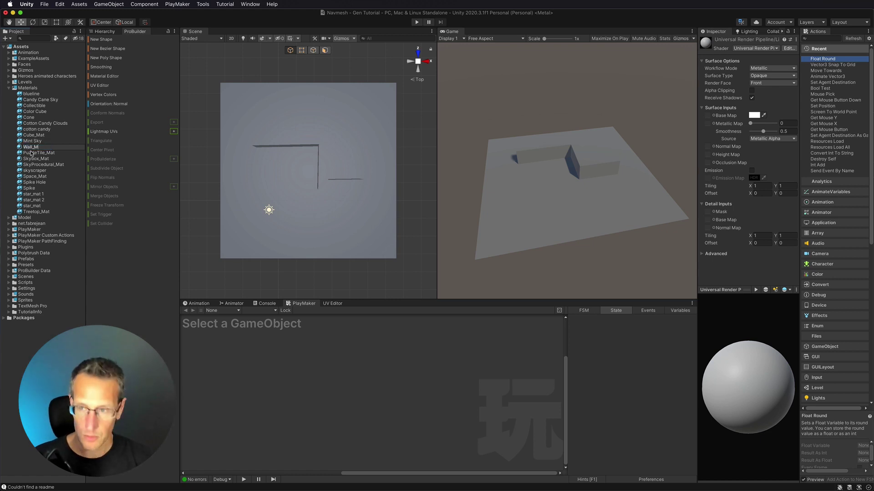
pyautogui.write('at')
pyautogui.press('Return')
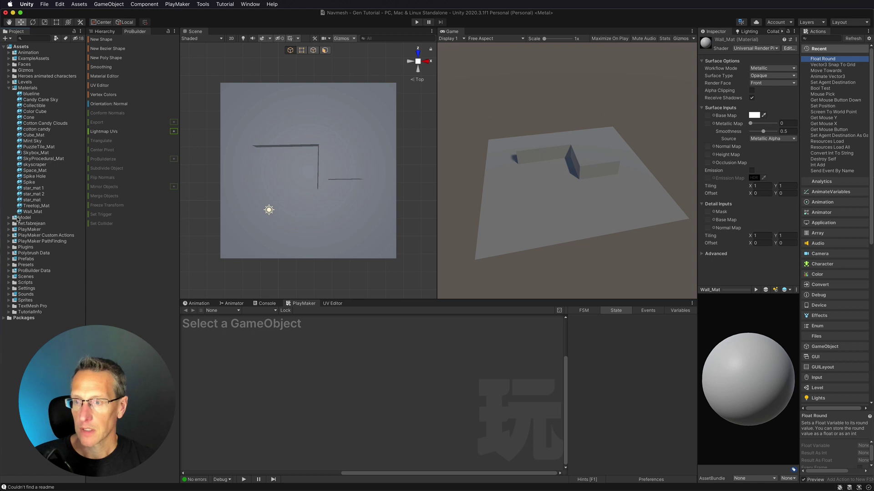
pyautogui.moveTo(19, 213); pyautogui.dragTo(275, 140)
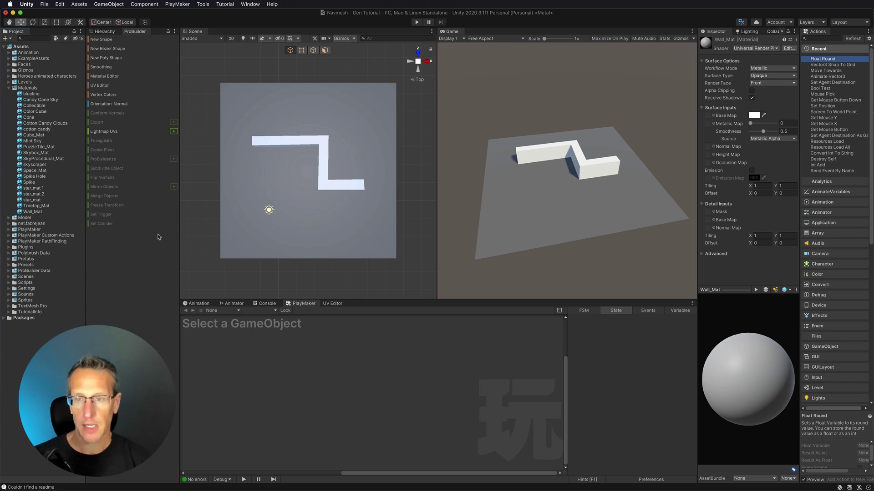
pyautogui.click(111, 33)
# - Add a Cylinder 3D object to the scene
pyautogui.click(119, 98)
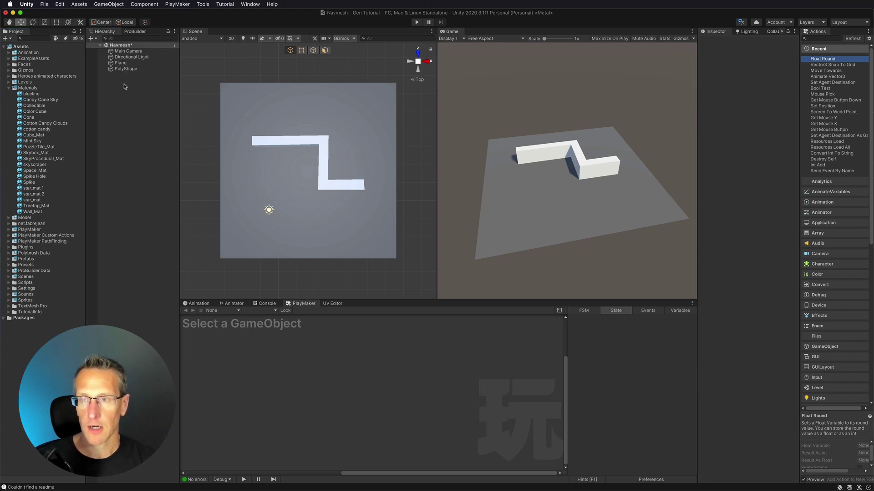
pyautogui.rightClick(126, 85)
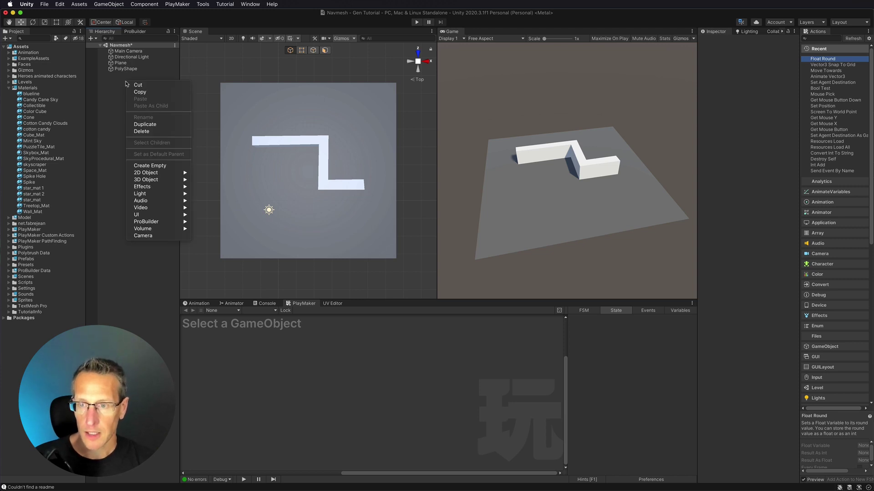
pyautogui.moveTo(139, 182)
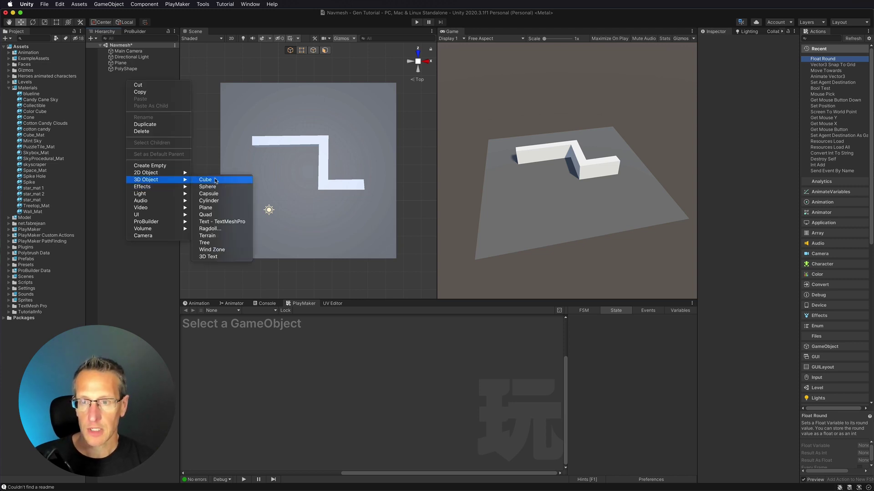
pyautogui.click(208, 200)
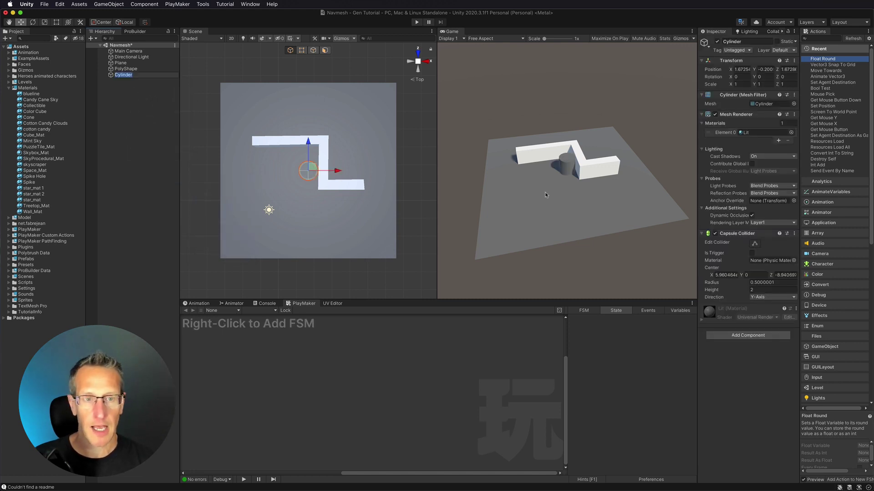
# - Rename the cylinder to Player
pyautogui.click(113, 82)
pyautogui.click(117, 76)
pyautogui.click(122, 76)
pyautogui.write('Player')
pyautogui.press('Return')
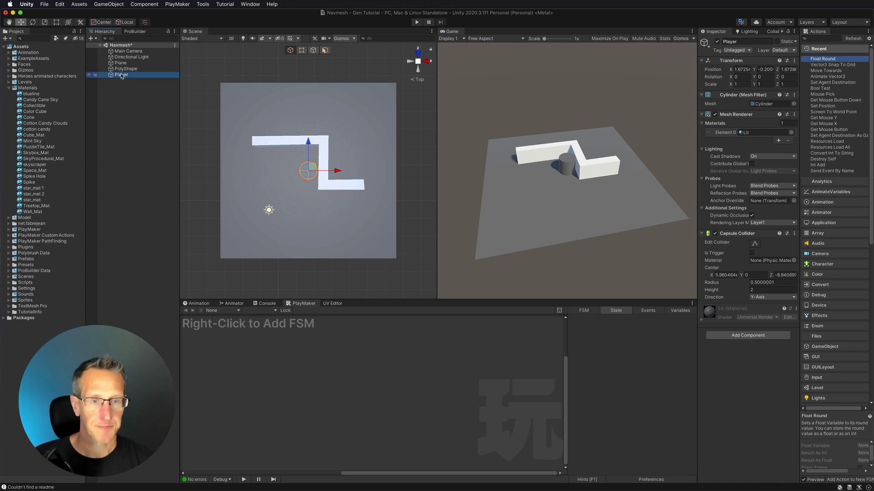
pyautogui.rightClick(25, 89)
pyautogui.moveTo(27, 91)
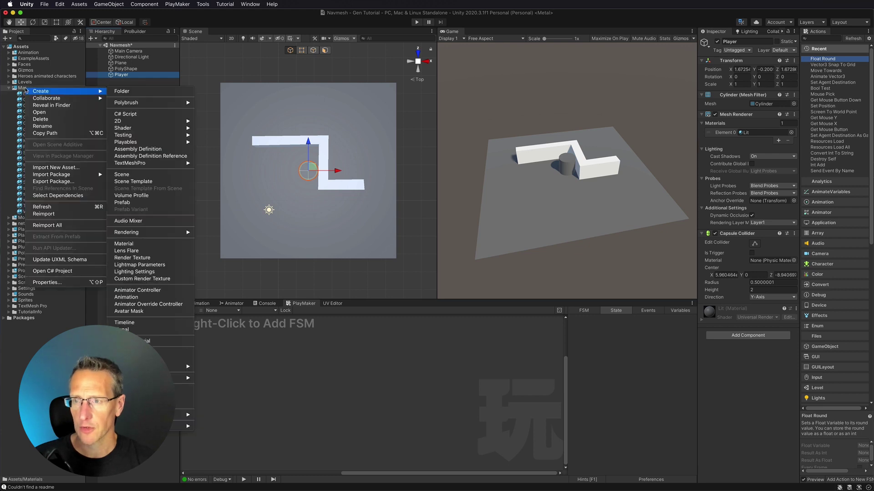
# - Create a material named Player and apply it to the Player cylinder
pyautogui.click(123, 244)
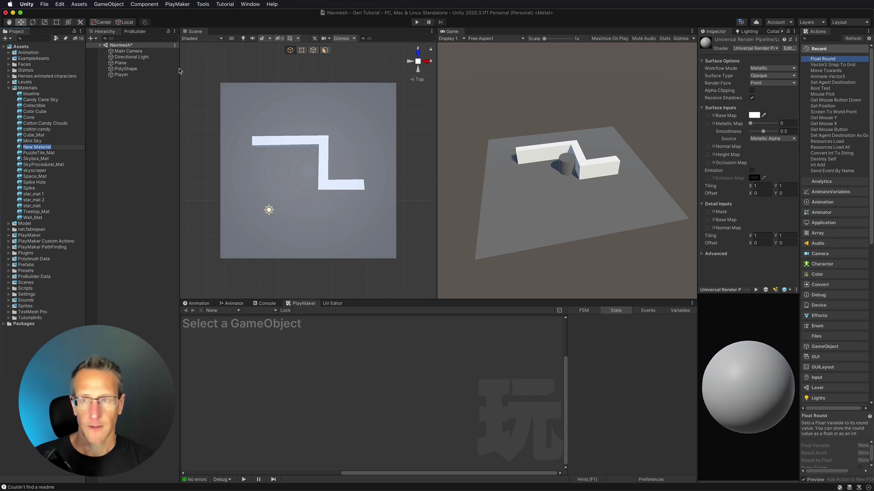
pyautogui.write('Player')
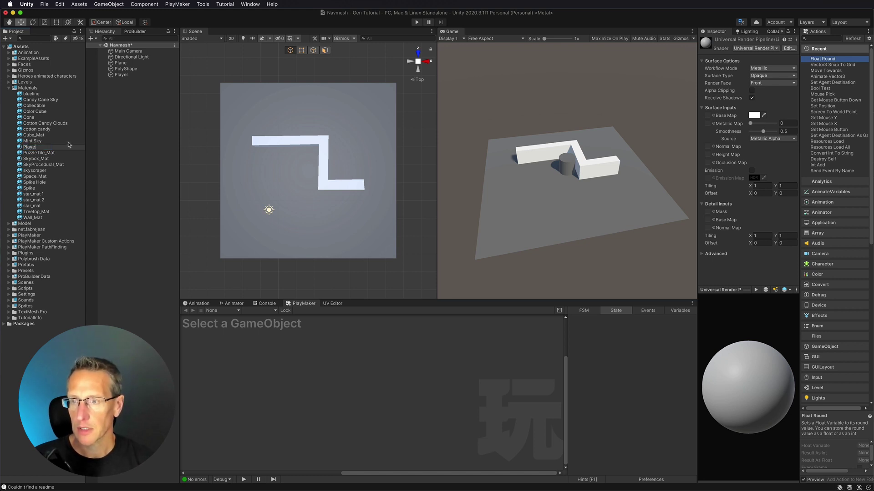
pyautogui.press('Return')
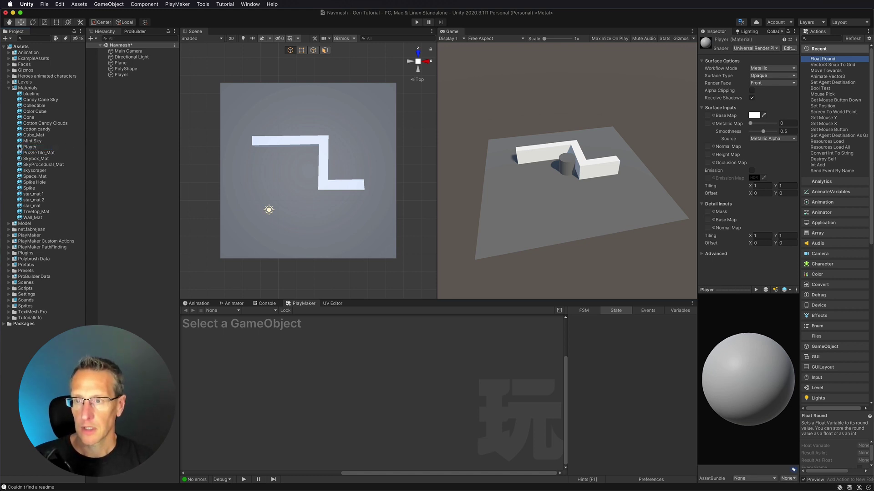
pyautogui.moveTo(20, 149); pyautogui.dragTo(117, 77)
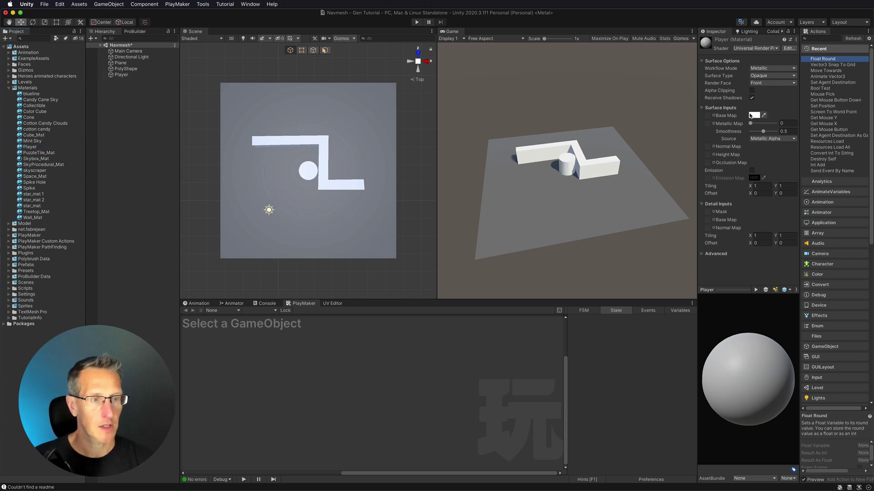
# - Set the Player material's Base Map colour to orange (FF8400)
pyautogui.click(753, 115)
pyautogui.moveTo(812, 167)
pyautogui.mouseDown()
pyautogui.moveTo(836, 152)
pyautogui.moveTo(829, 166)
pyautogui.moveTo(830, 155)
pyautogui.mouseUp()
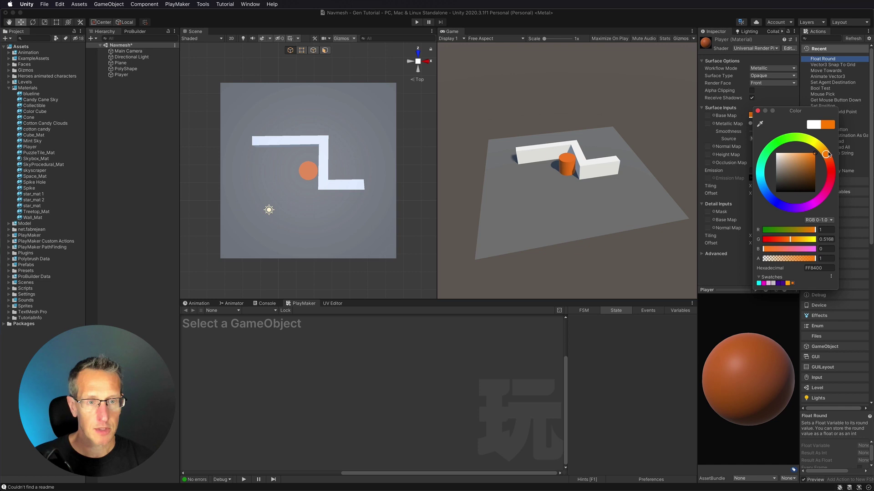
pyautogui.click(124, 107)
# - Move the Player cylinder to the lower-left of the plane, away from the walls
pyautogui.click(130, 75)
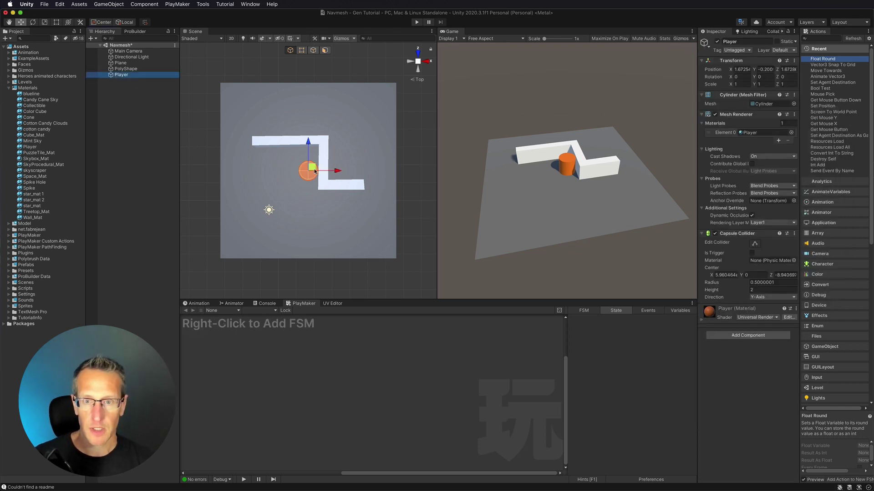
pyautogui.moveTo(309, 167); pyautogui.dragTo(280, 221)
pyautogui.click(116, 76)
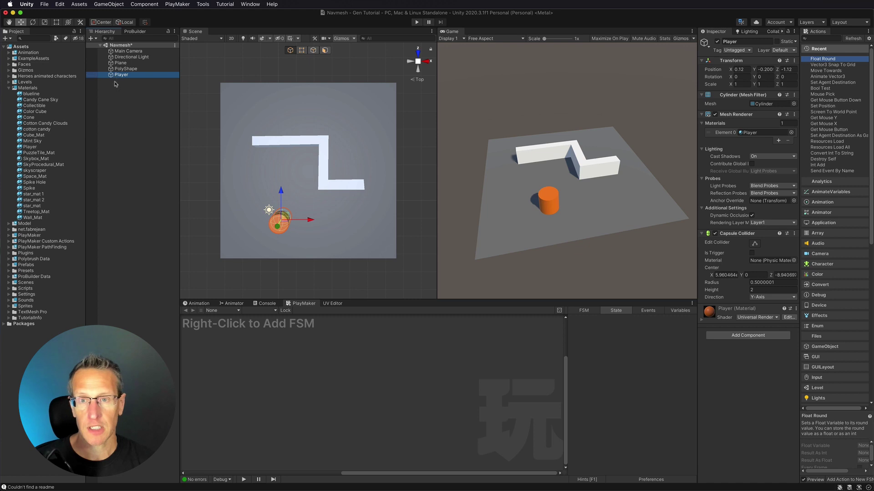
pyautogui.click(352, 145)
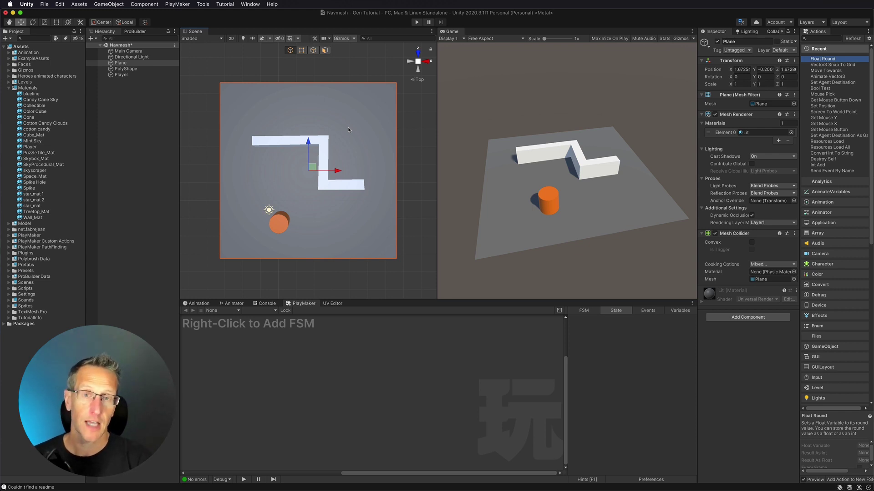
# - Open the Navigation window from Window > AI > Navigation
pyautogui.click(249, 4)
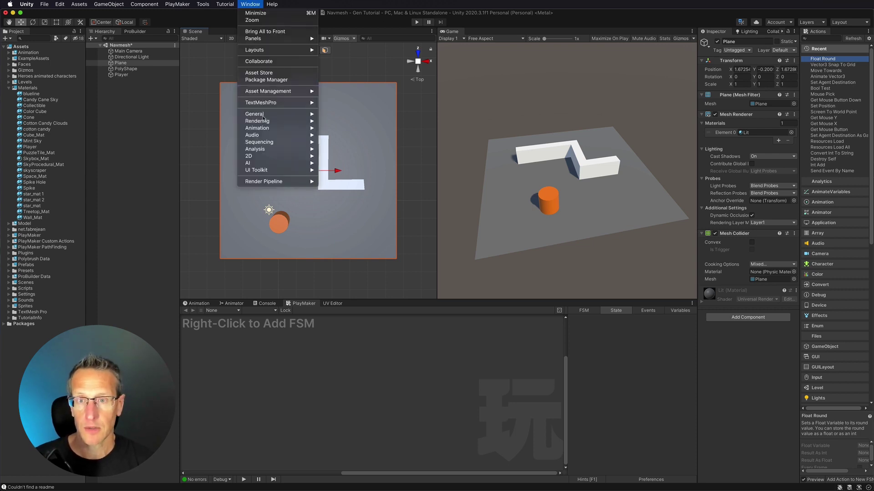
pyautogui.moveTo(262, 164)
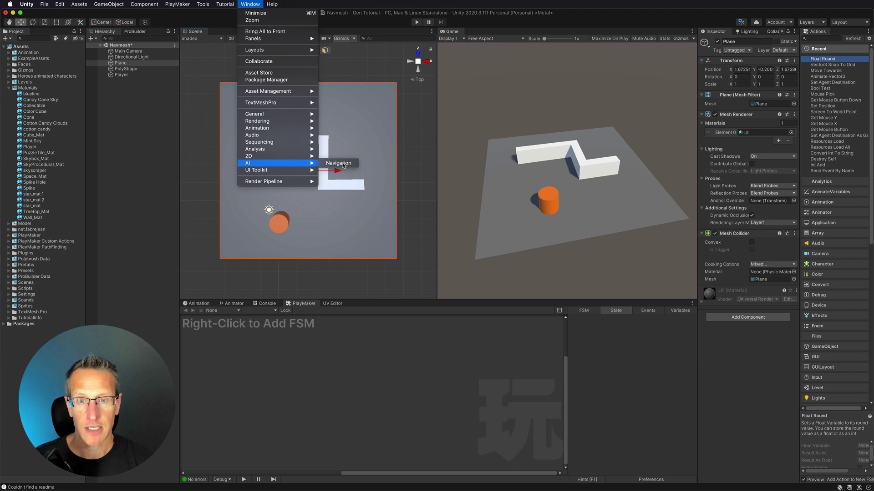
pyautogui.click(348, 164)
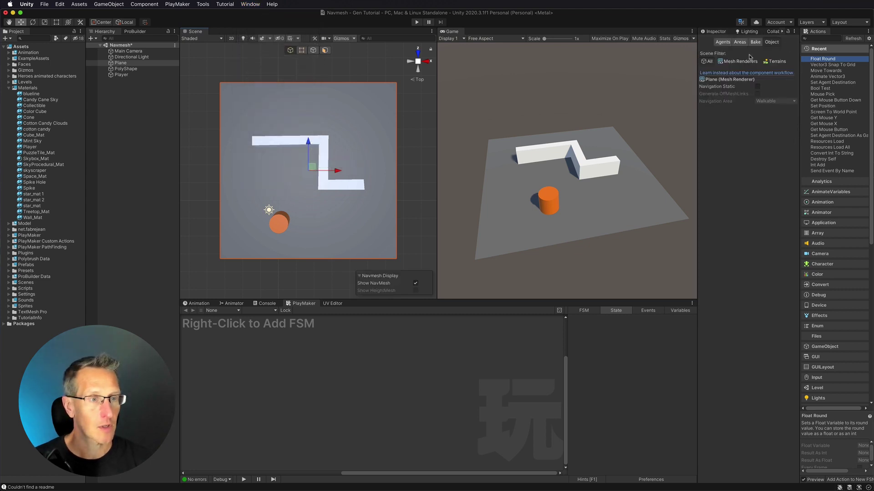
pyautogui.click(782, 32)
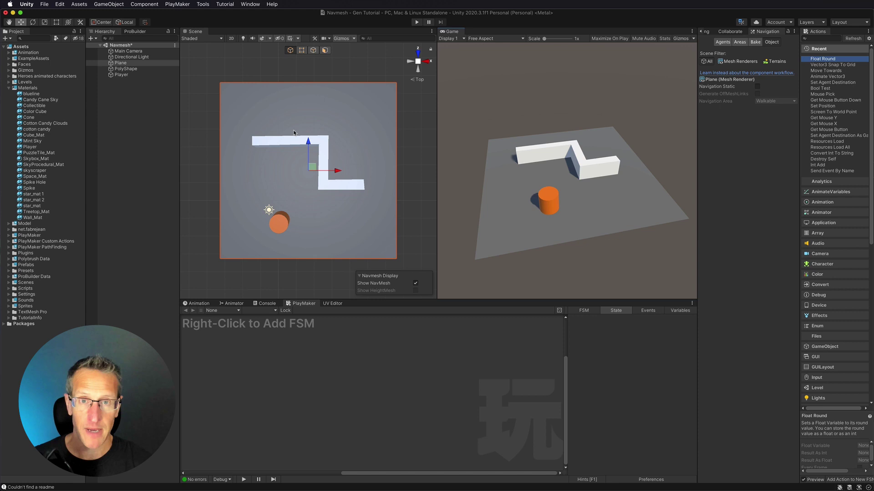
# - Rename the PolyShape object to Walls
pyautogui.click(120, 69)
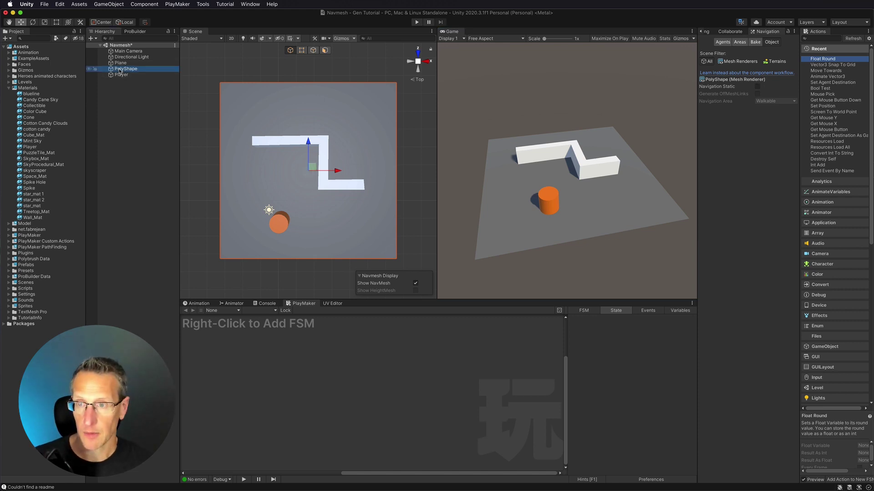
pyautogui.click(123, 69)
pyautogui.write('Walls')
pyautogui.press('Return')
# - Mark Walls and Plane as Navigation Static with the Walkable navigation area
pyautogui.keyDown('shift'); pyautogui.click(122, 63); pyautogui.keyUp('shift')
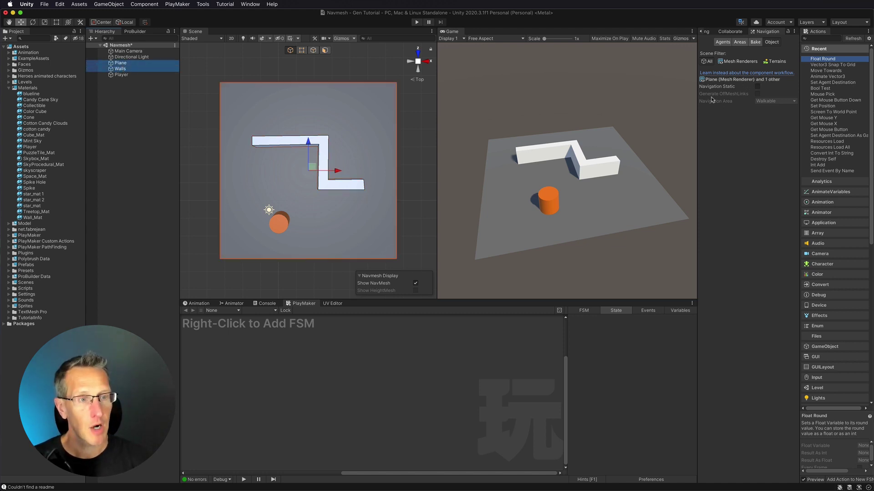
pyautogui.click(757, 86)
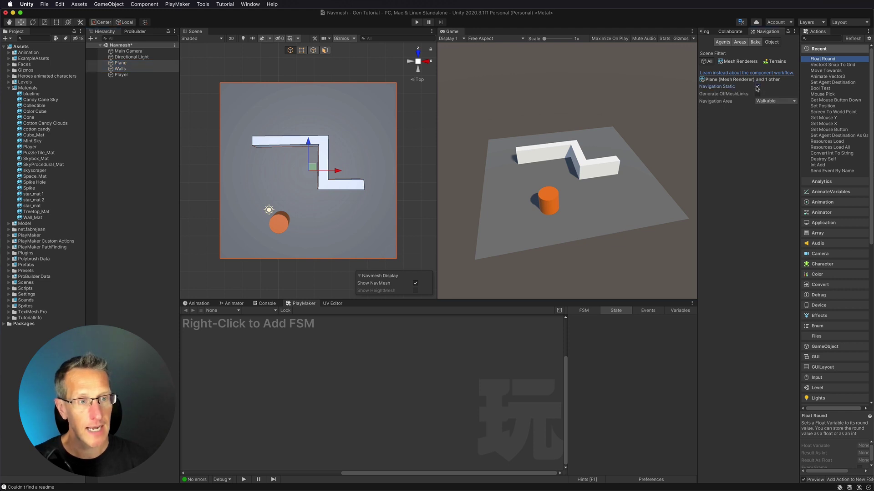
pyautogui.click(778, 101)
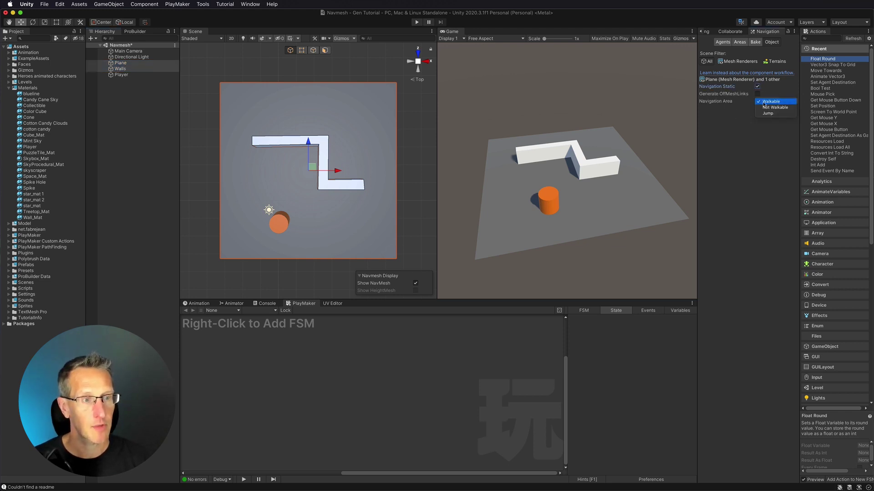
pyautogui.click(733, 108)
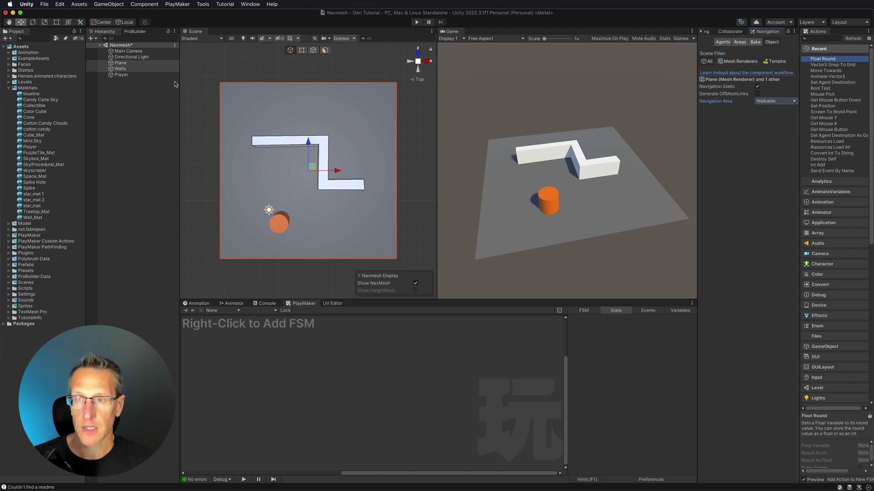
# - Bake the NavMesh from the Navigation Bake tab, then select Player
pyautogui.click(755, 42)
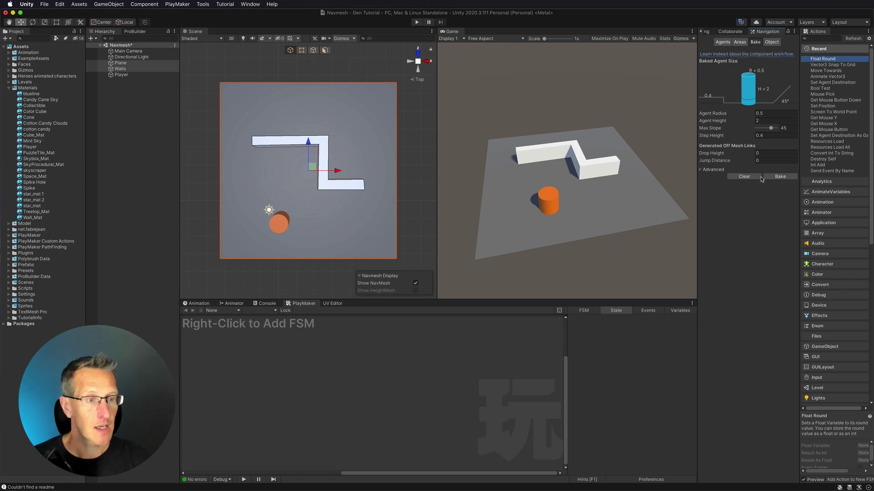
pyautogui.click(777, 178)
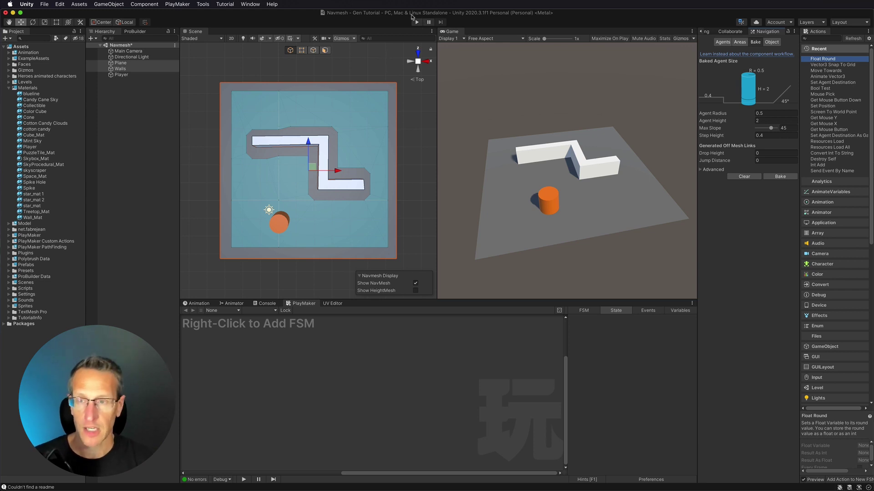
pyautogui.click(139, 84)
pyautogui.click(127, 76)
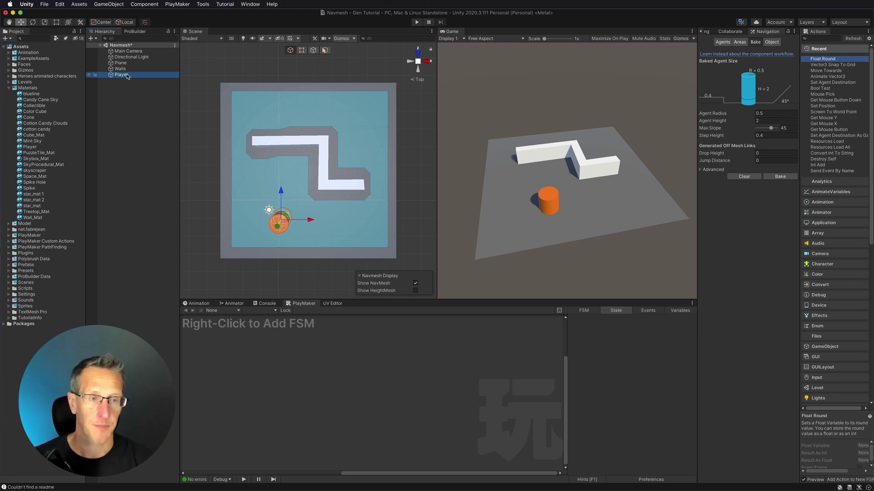
# - Add a Nav Mesh Agent (Humanoid type, speed 3.5) to the Player cylinder from the Inspector
pyautogui.click(701, 32)
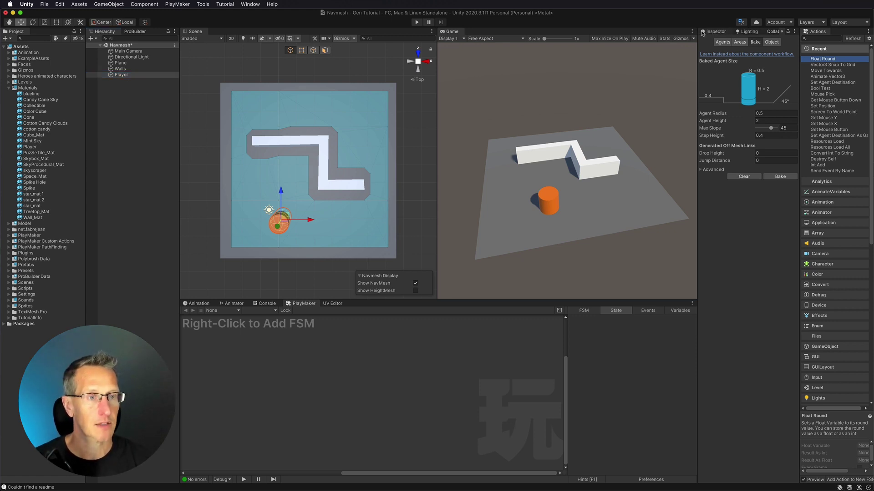
pyautogui.click(711, 32)
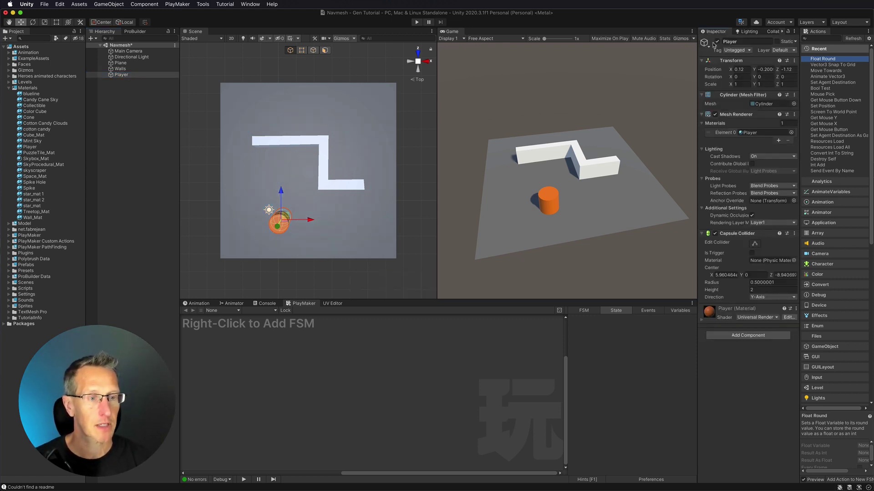
pyautogui.click(747, 336)
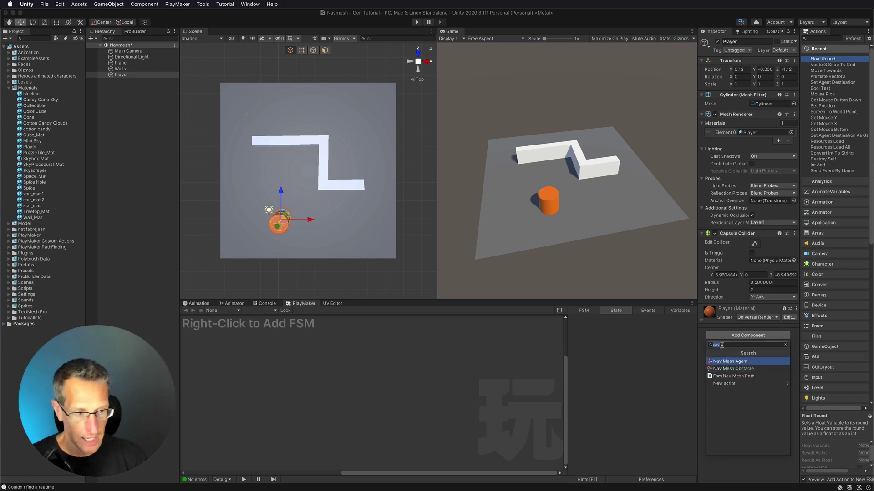
pyautogui.press('BackSpace')
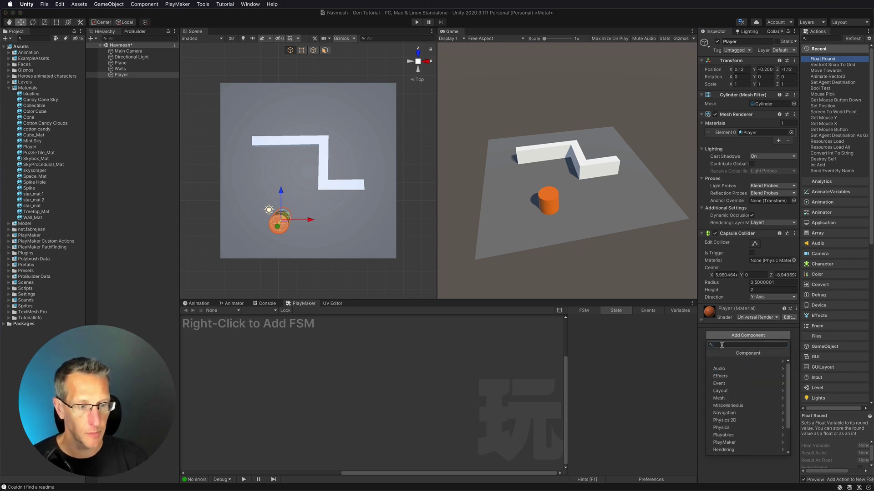
pyautogui.write('nav')
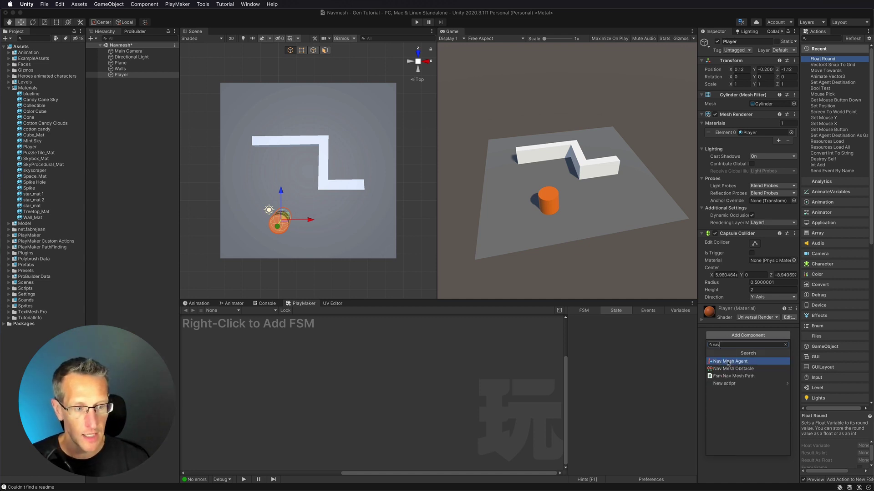
pyautogui.click(729, 363)
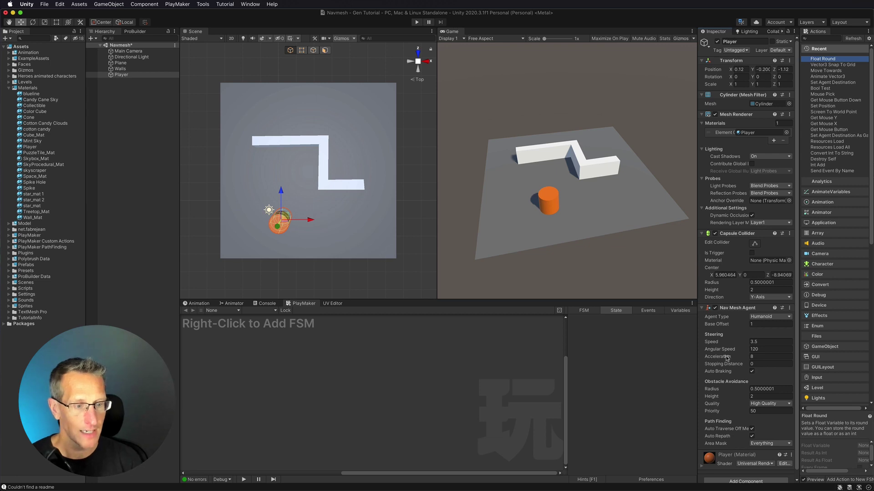
pyautogui.scroll(-1, 727, 358)
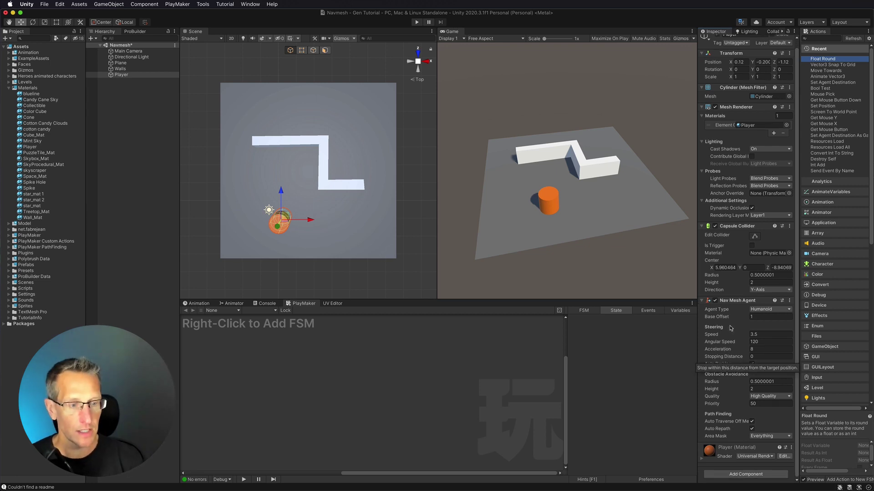